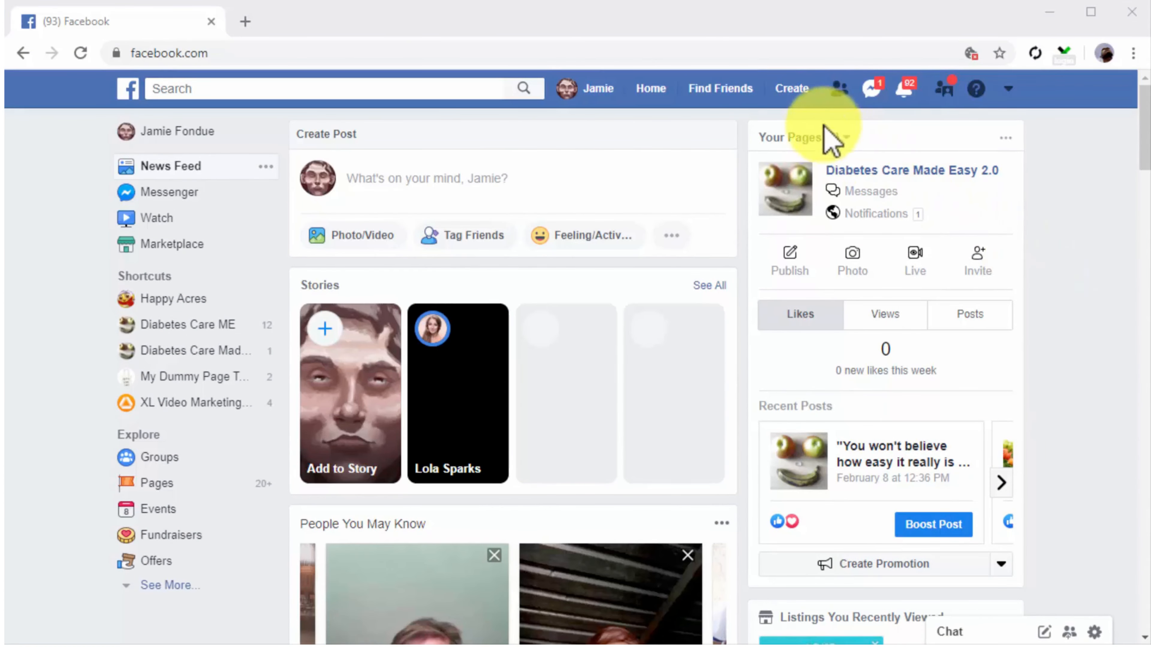
Step: Start a new group and name it "Cheap Diabetes Testing Reviews"
left_click(793, 96)
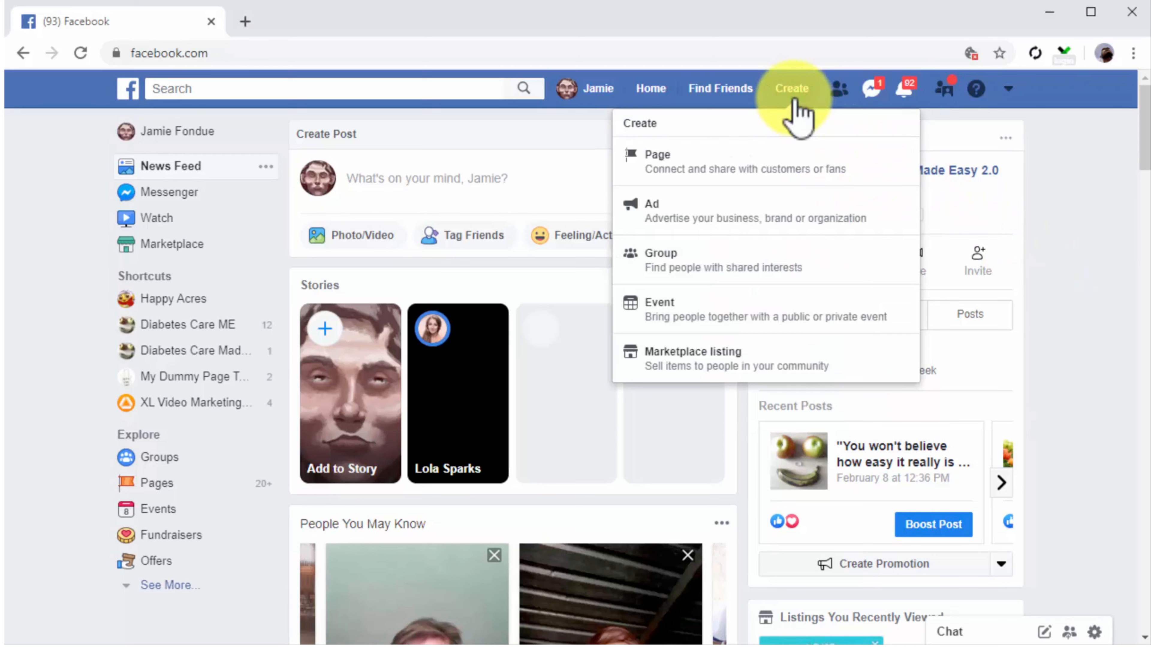
left_click(810, 253)
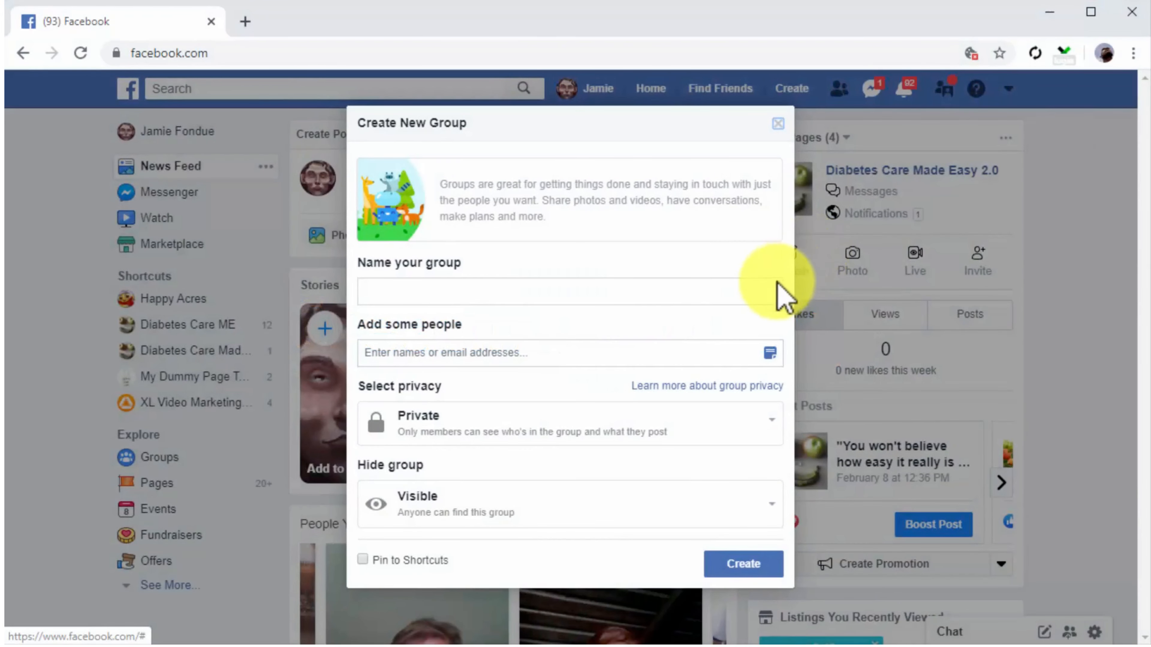
left_click(579, 294)
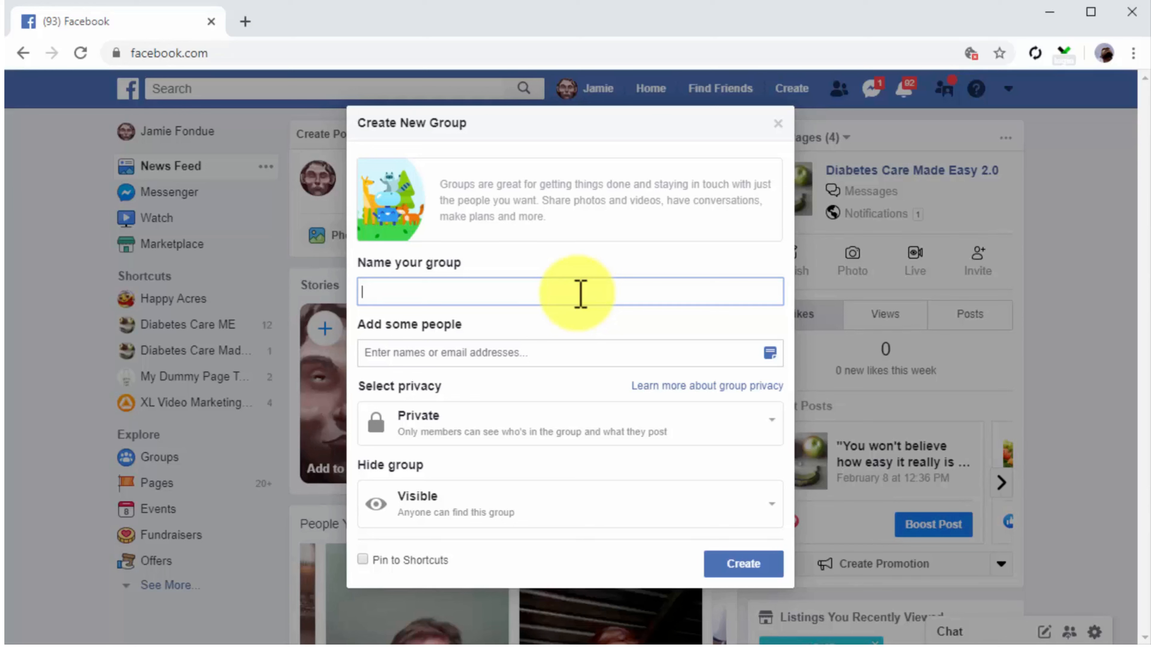
type("Cheap Diabetes Testing reviews")
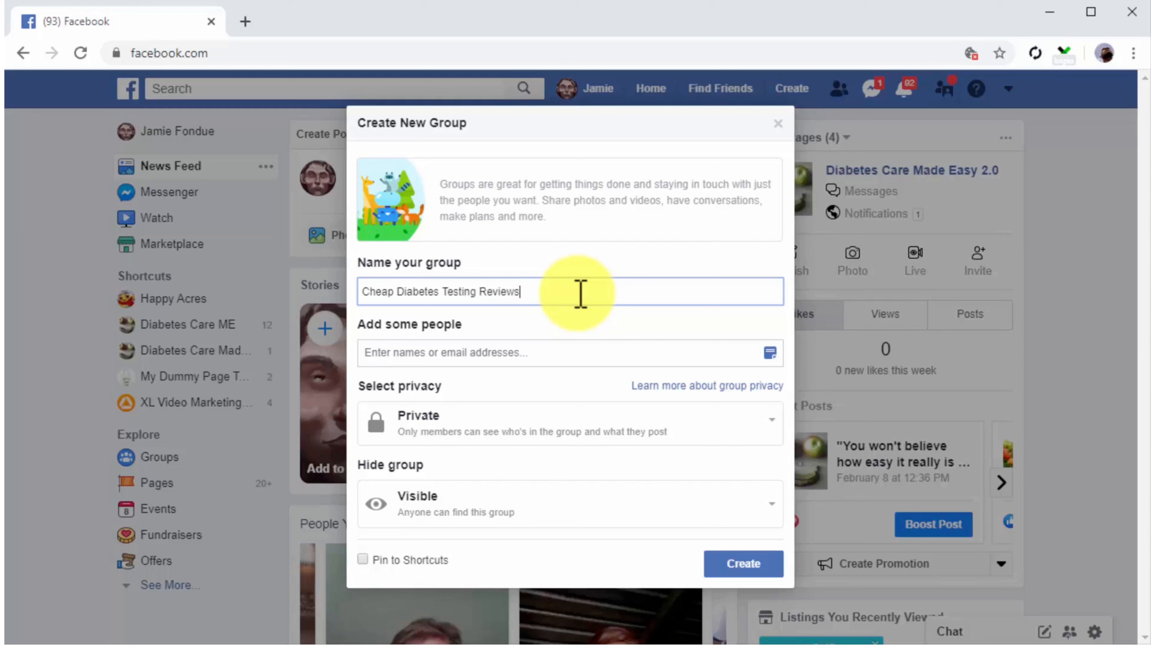
Step: Search for a friend by first name and add that person to the new group
left_click(543, 353)
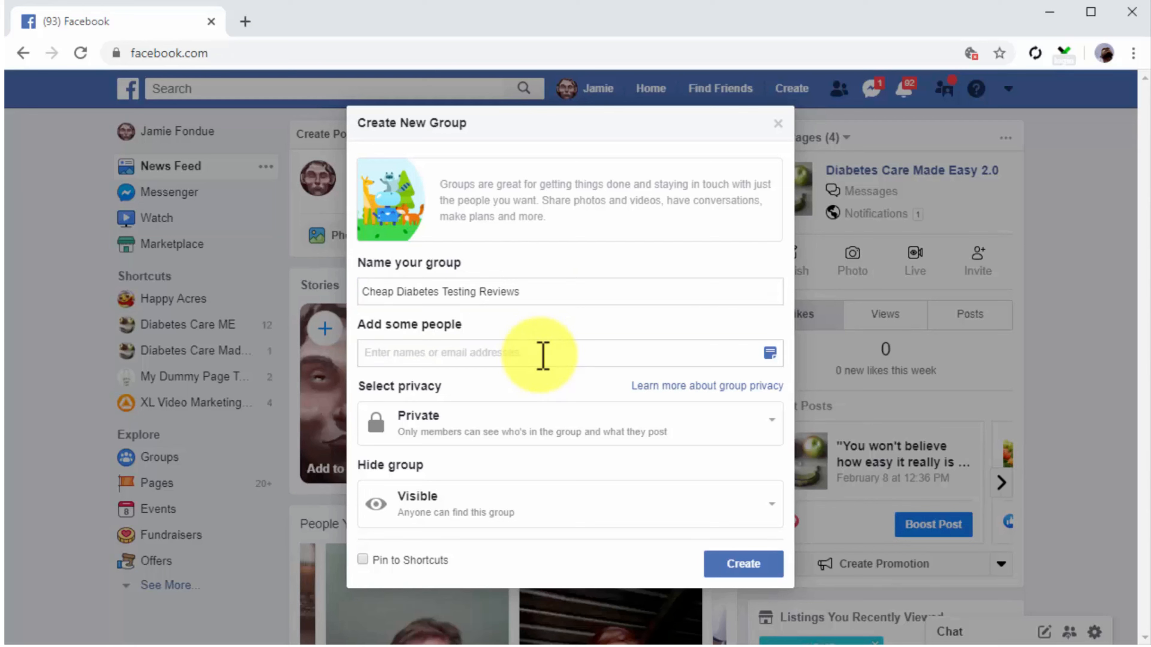
type("bob")
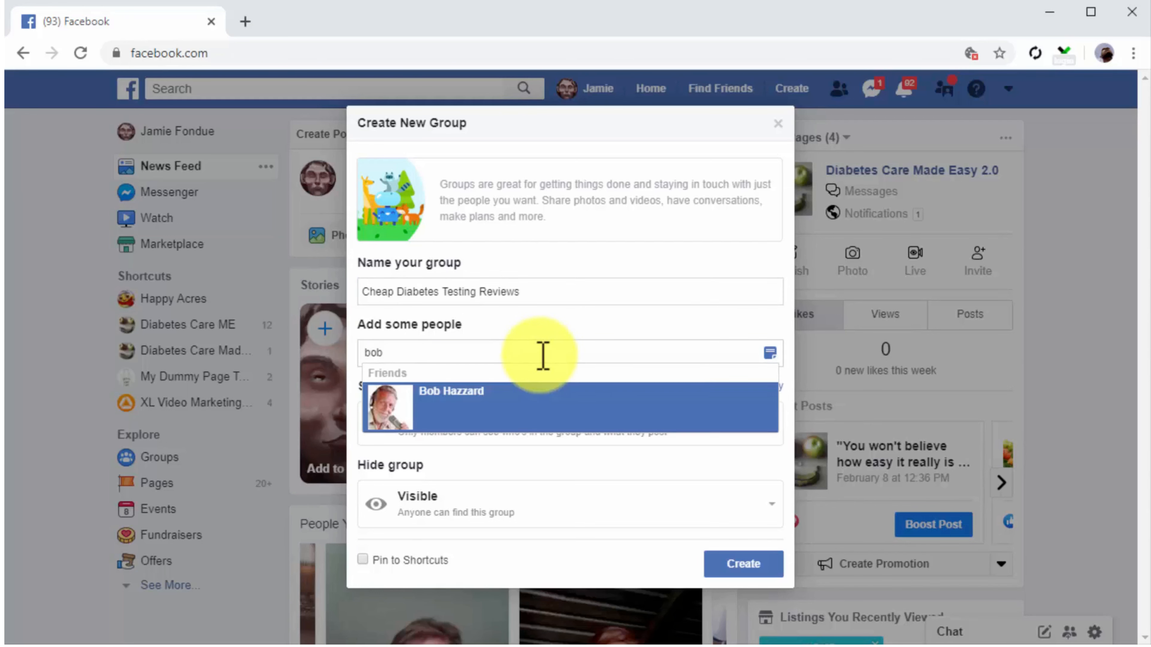
left_click(536, 393)
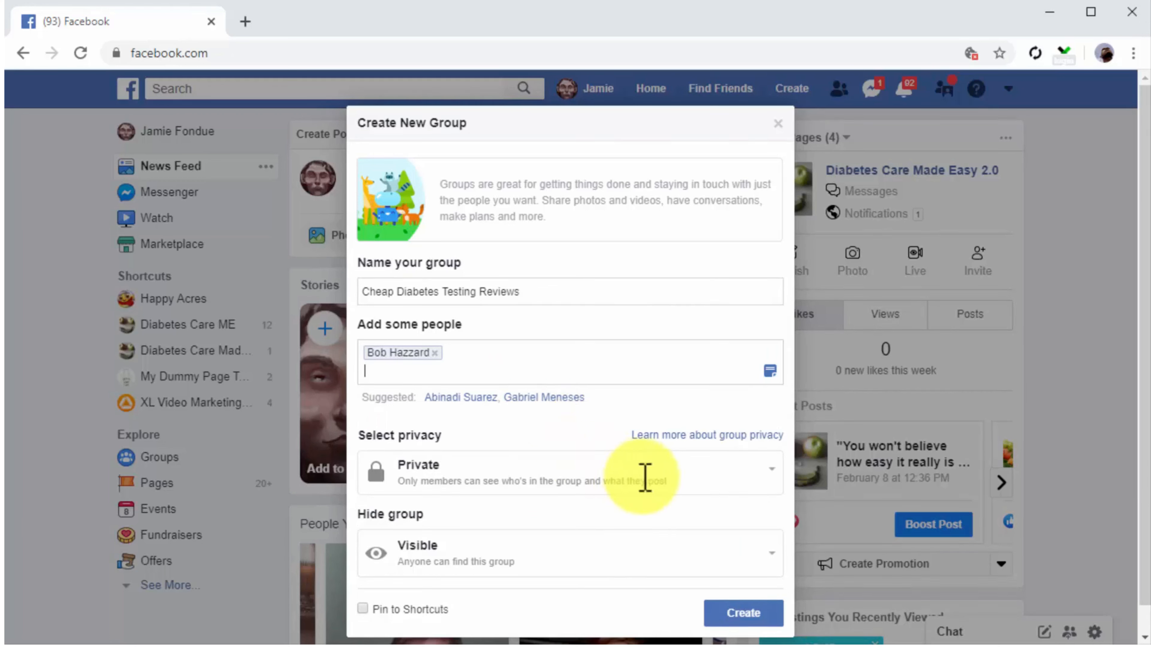
Step: Set the group's privacy to Private and its visibility to Visible, and create the group
left_click(764, 471)
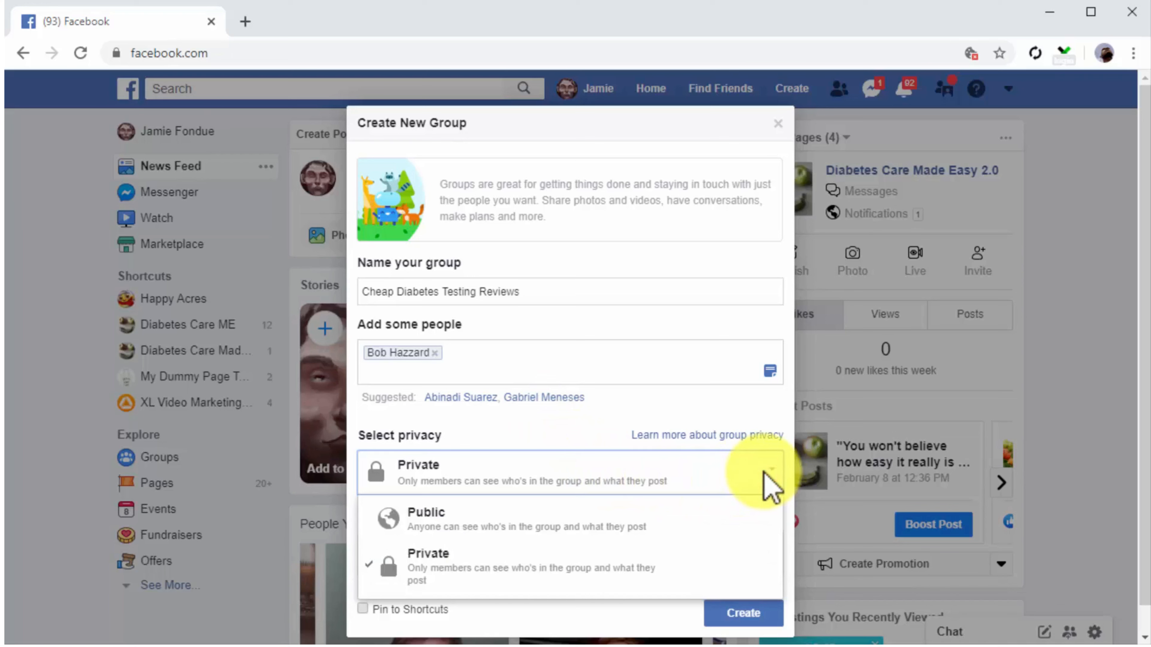
left_click(629, 551)
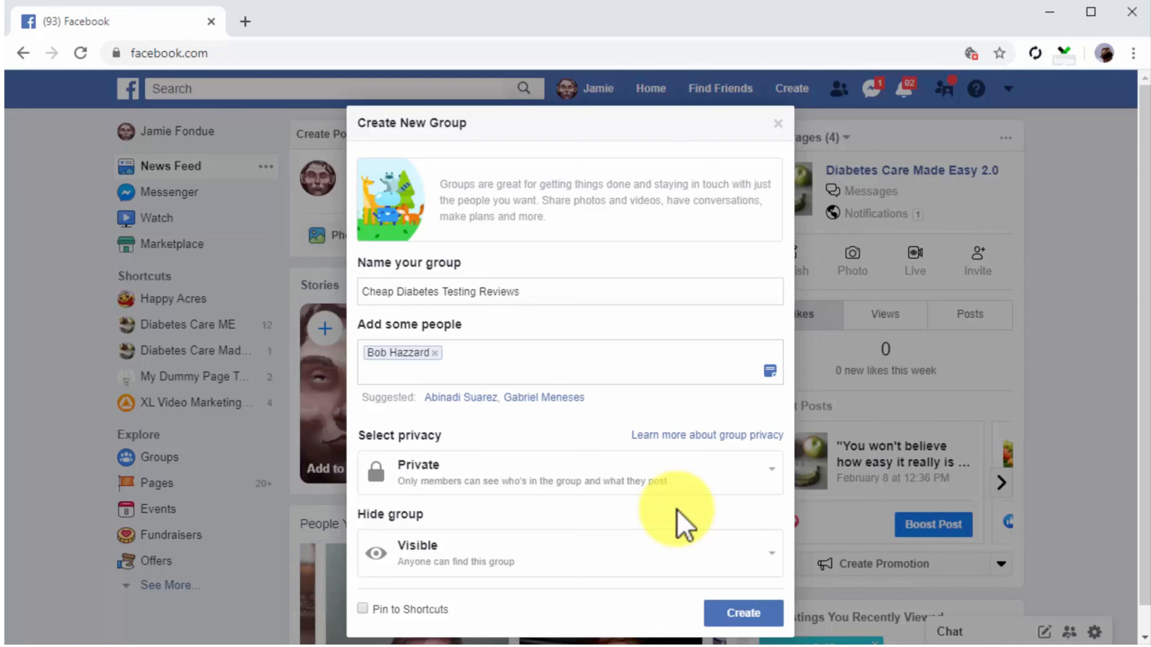
left_click(668, 562)
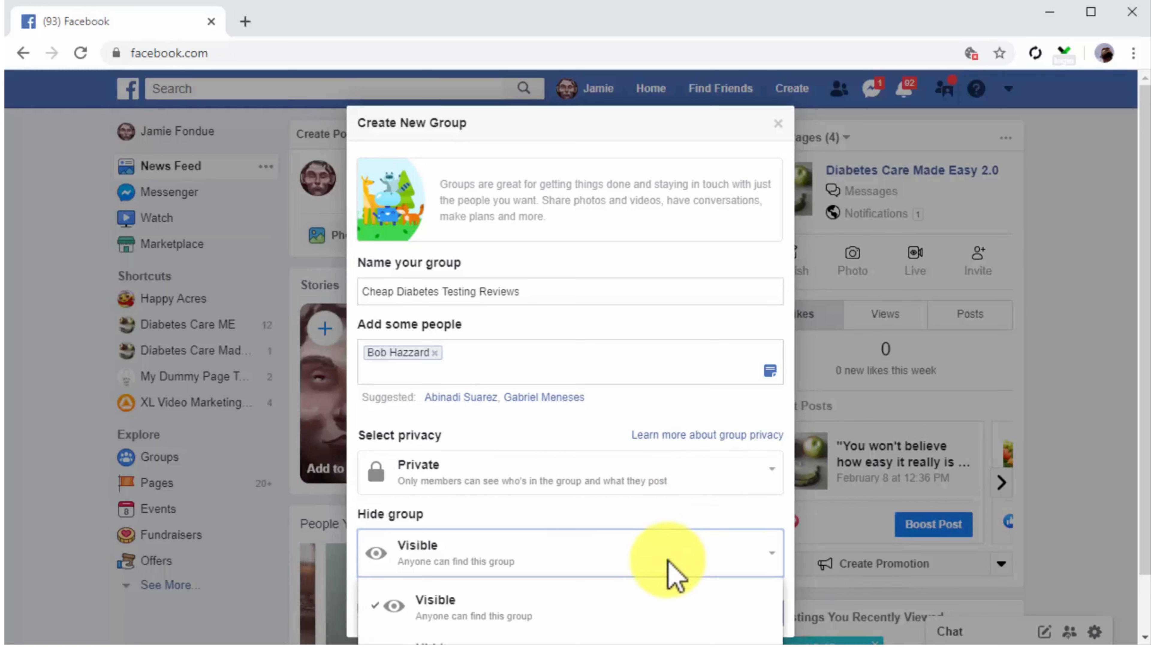
left_click(631, 603)
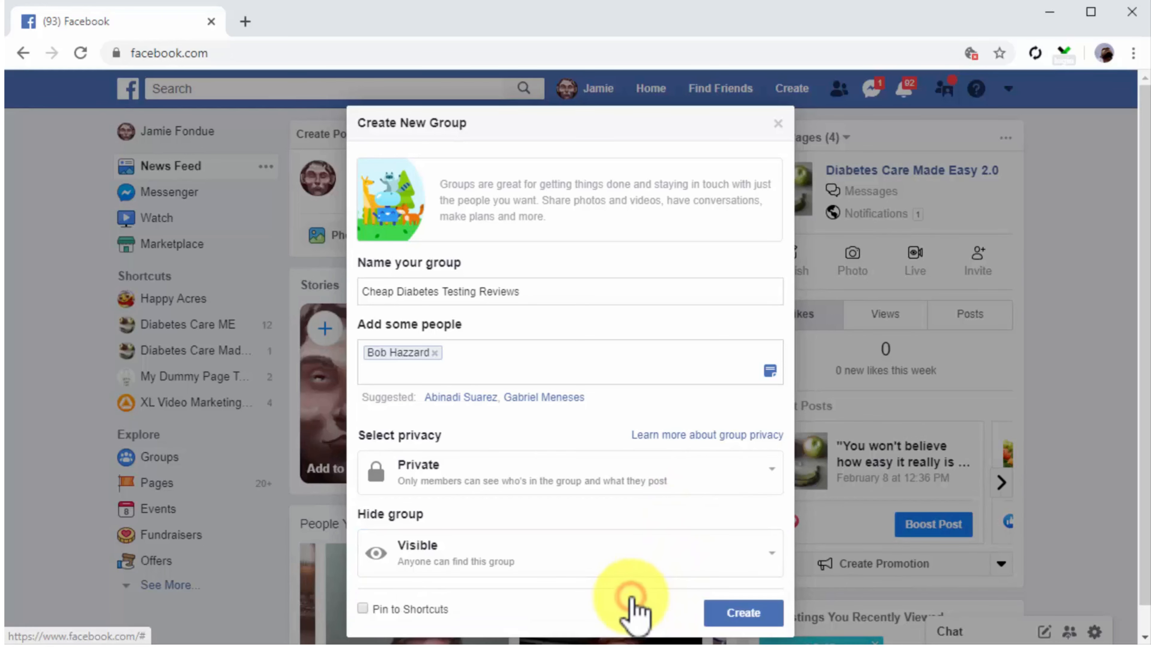
left_click(716, 612)
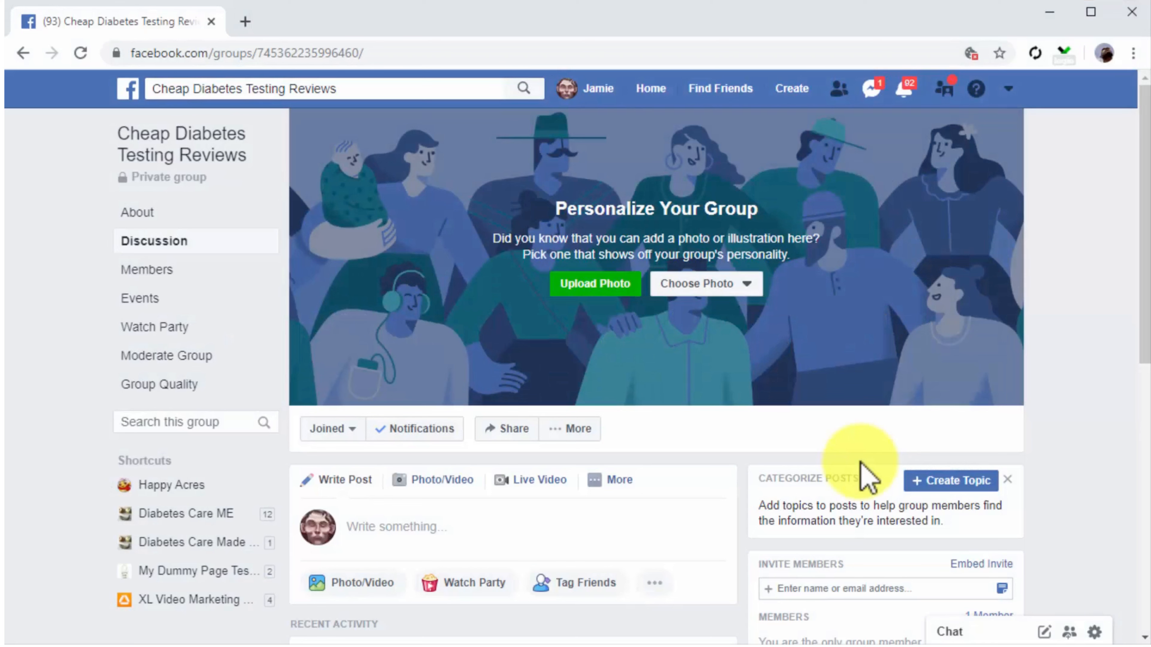
Step: Upload the Easy Touch Glucose Test Strips photo as the group's cover and save it
left_click(601, 292)
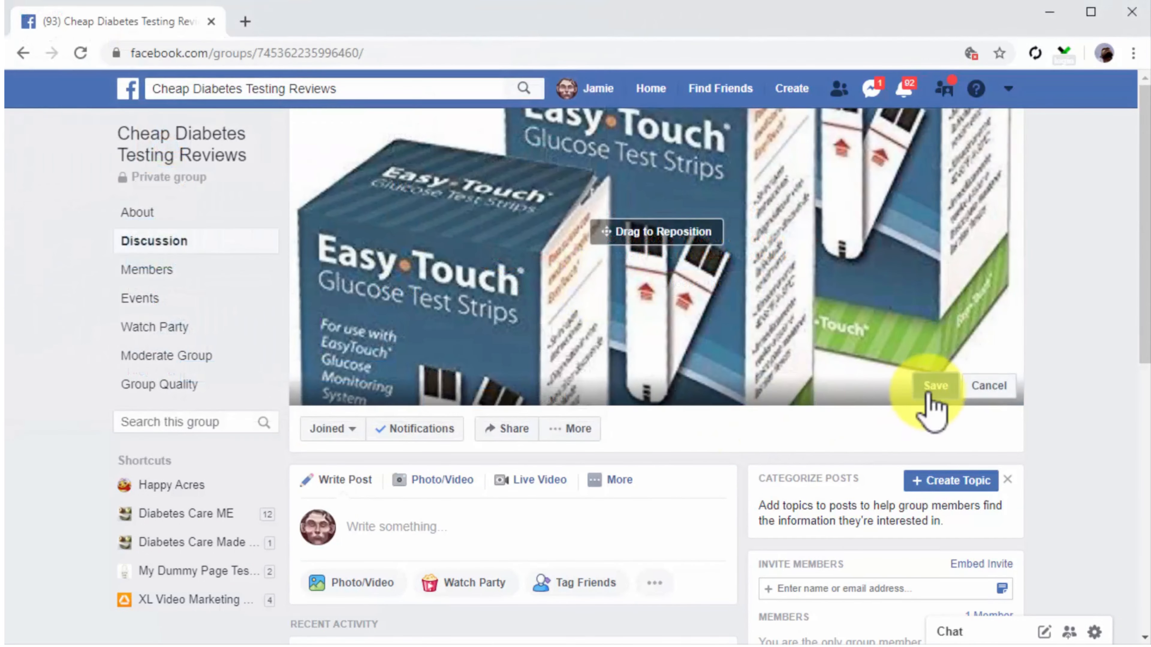
left_click(929, 389)
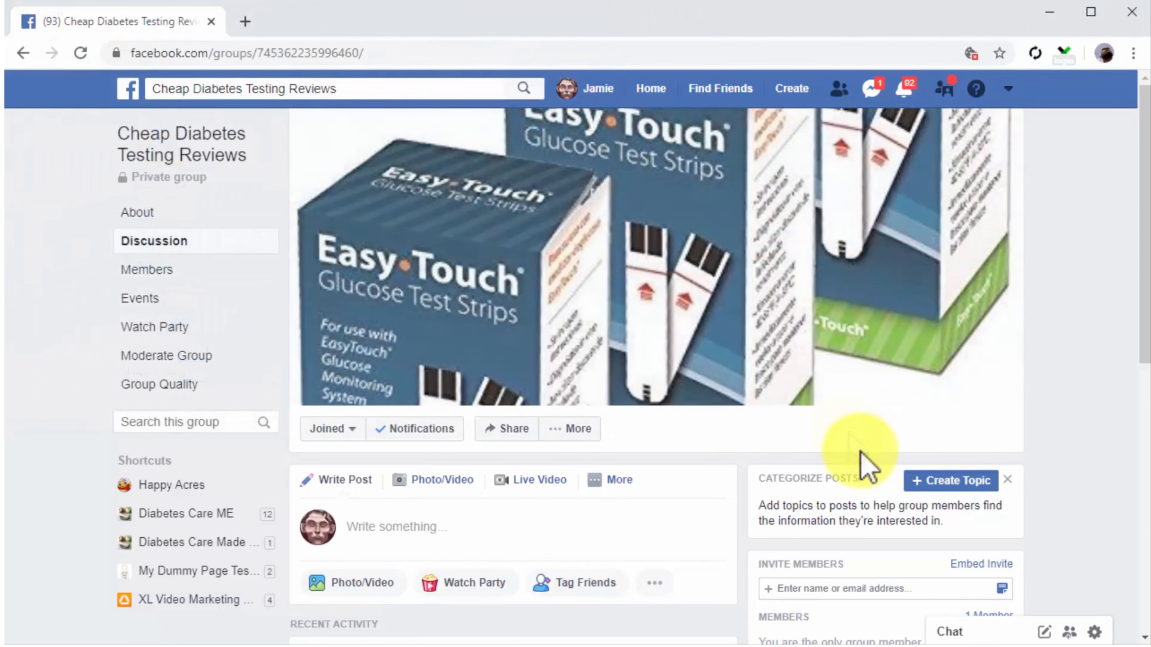
Step: Create the post topic "Diabetes Testing Kit Reviews" and save the description "Share and discuss your favorite diabetes testing kits with like-minded people in this group!"
left_click(928, 483)
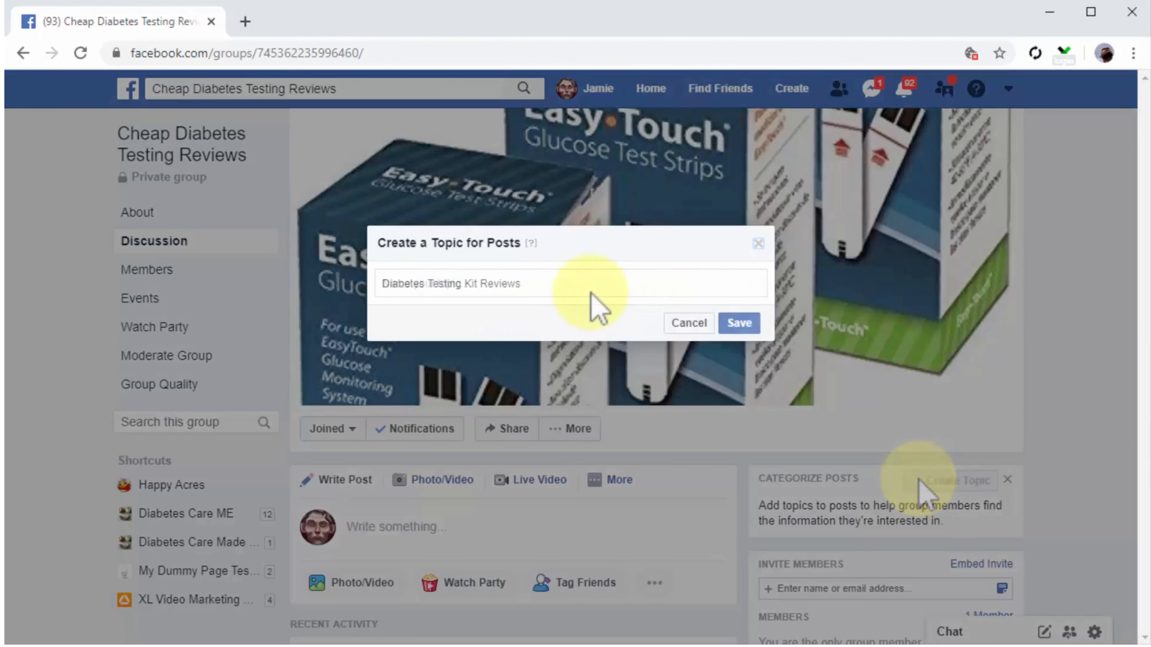
left_click(736, 323)
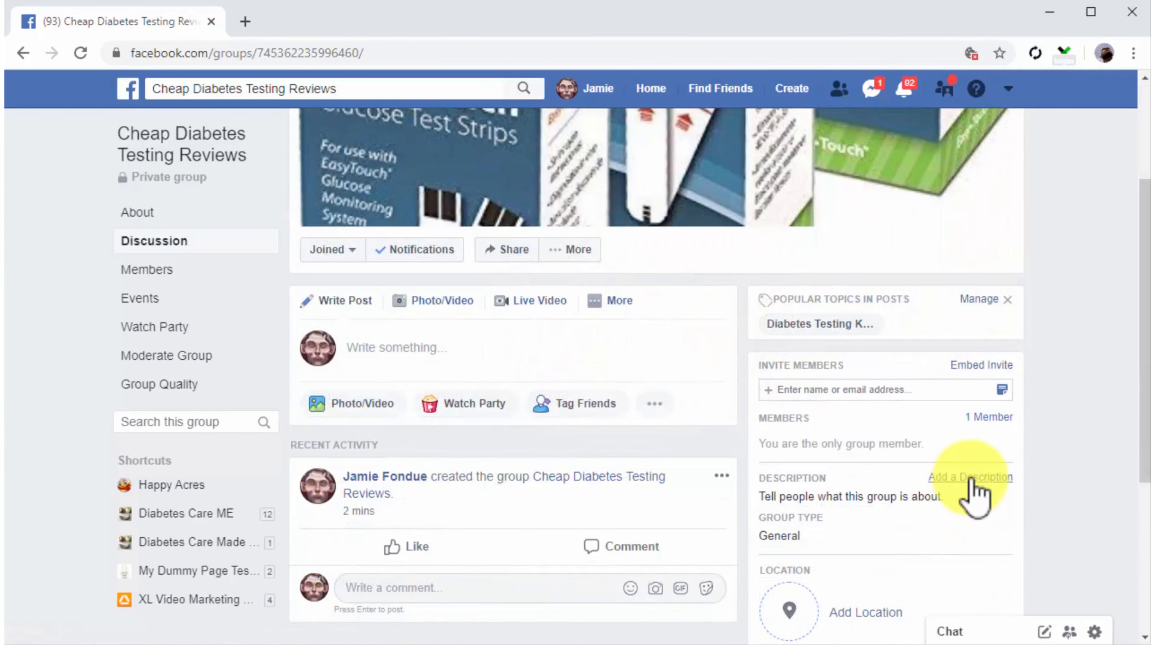
left_click(969, 478)
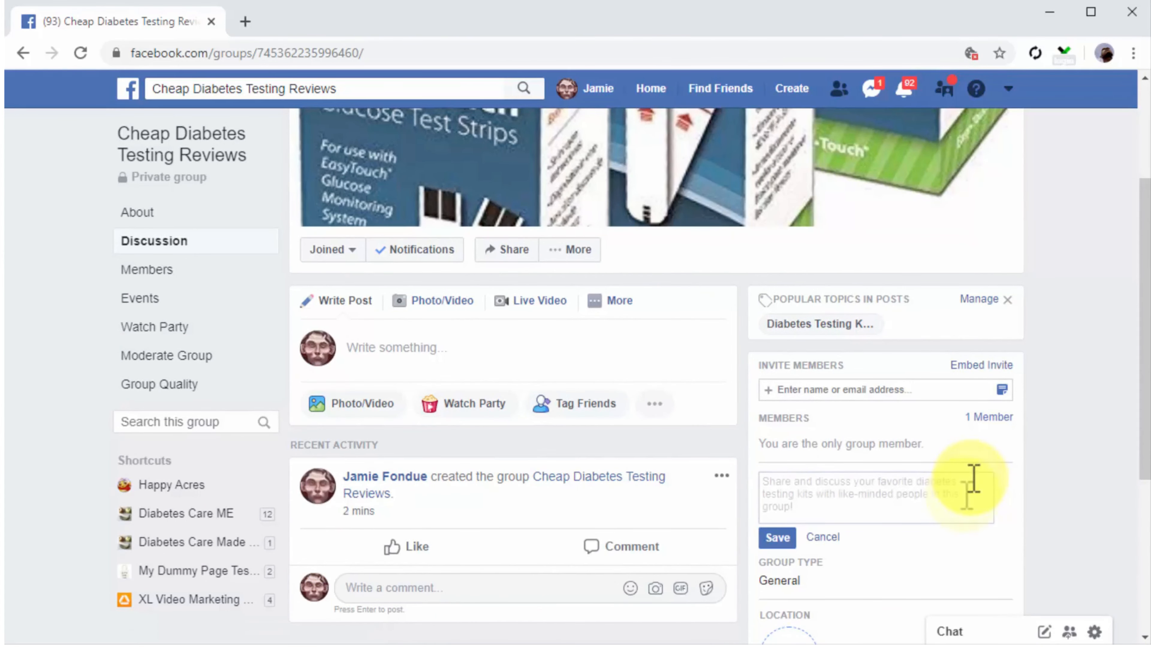
left_click(780, 542)
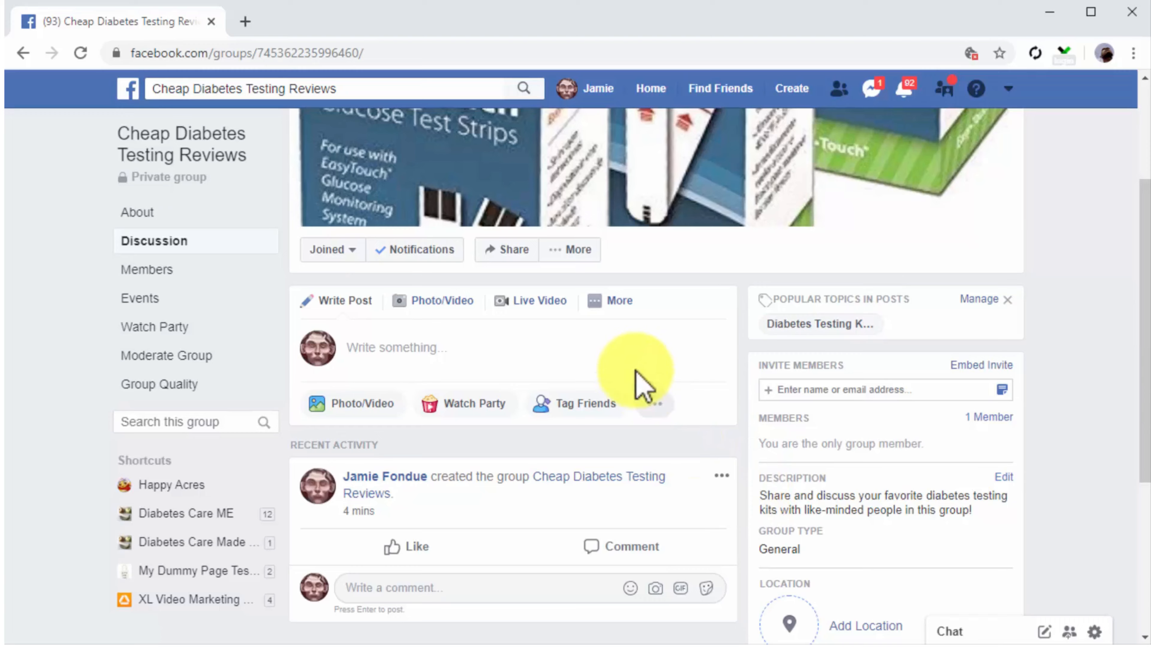
Step: Draft a group post asking for the most cost-effective testing kits, recommending the EasyTouch and inviting members to watch the review video
left_click(619, 355)
type("hey")
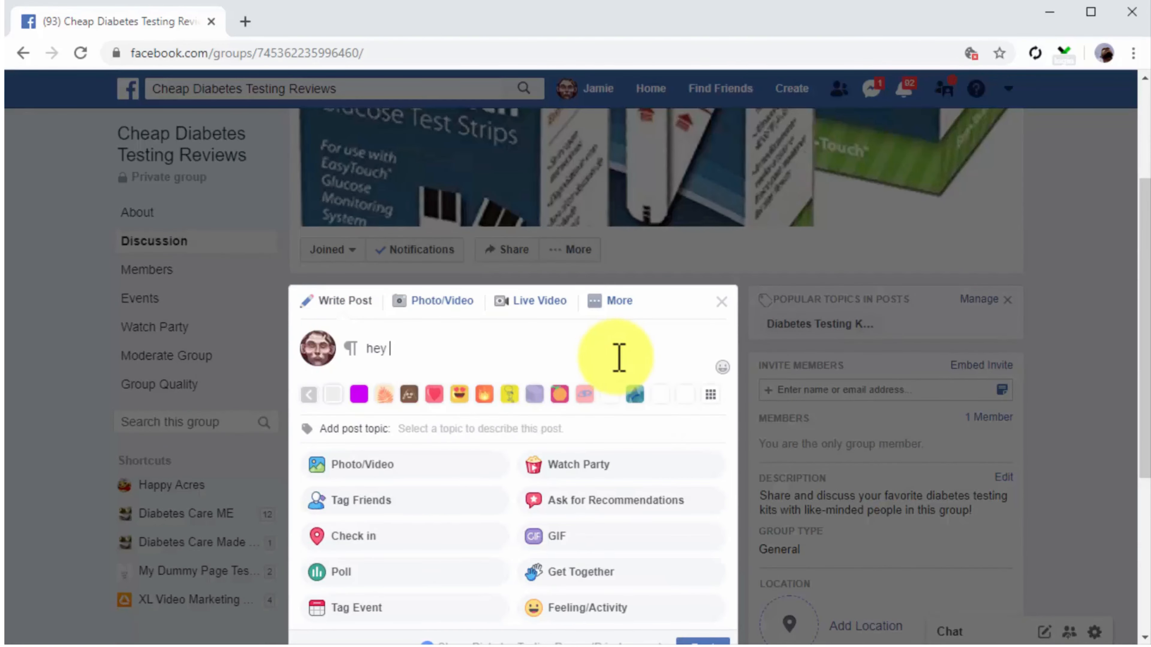
key("BackSpace")
key("BackSpace")
key("BackSpace")
key("BackSpace")
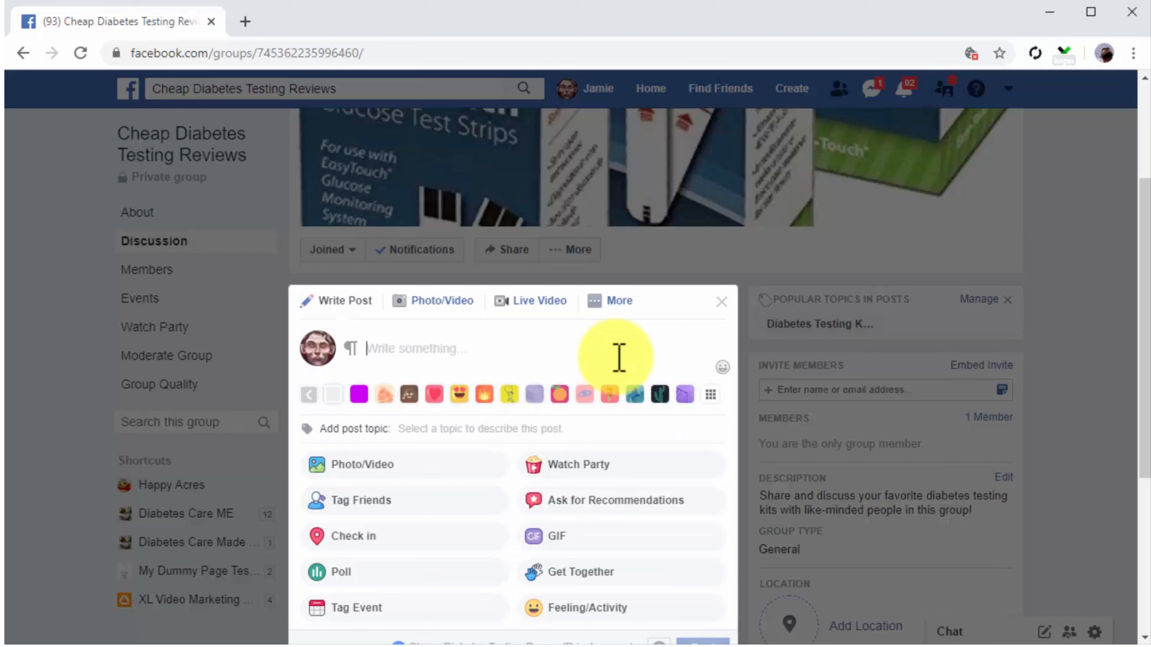
type("hey th")
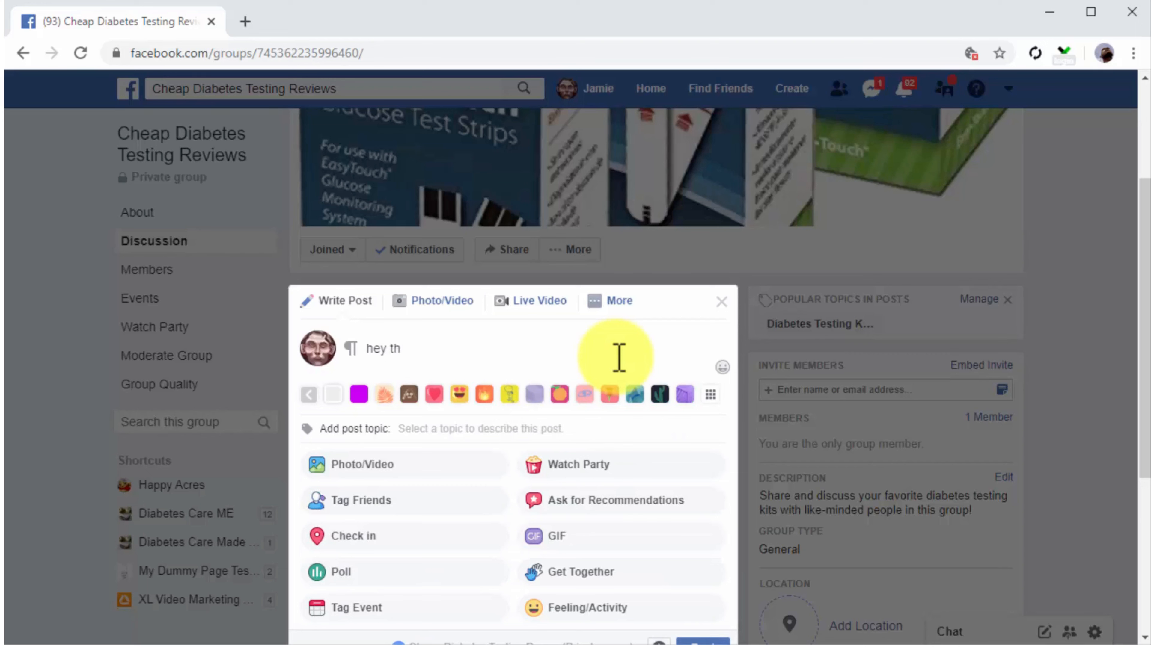
key("ctrl+a")
type("Hey there everyone! What are the most cost-effective testing kits that sell in your area?")
type("I fou")
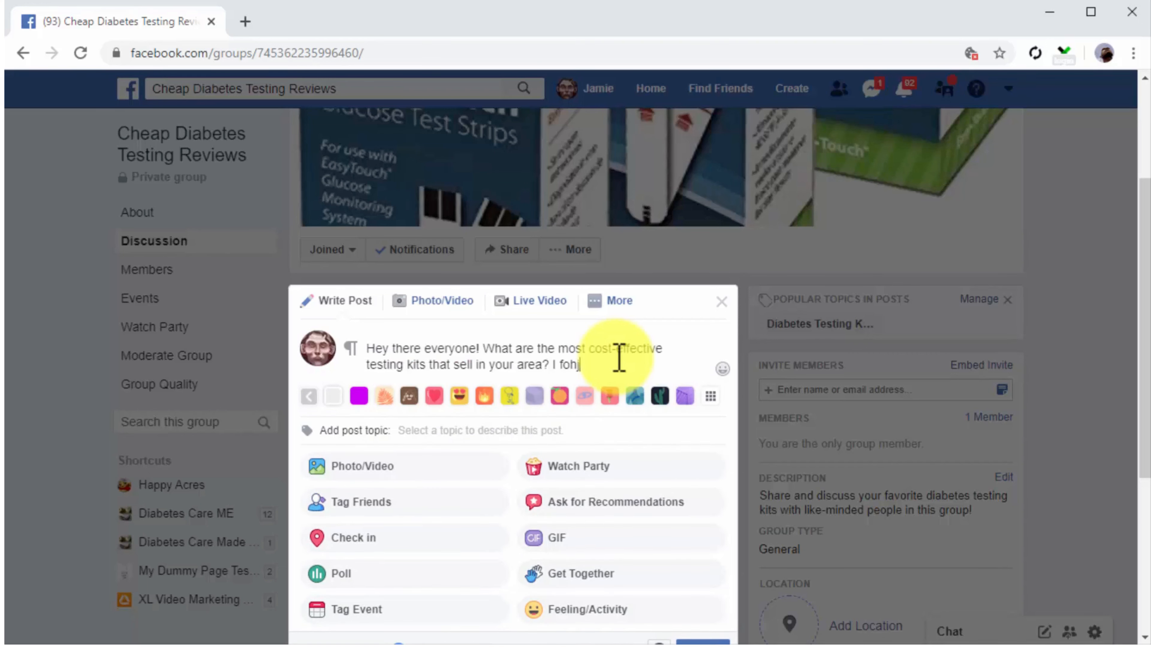
key("ctrl+a")
key("ctrl+v")
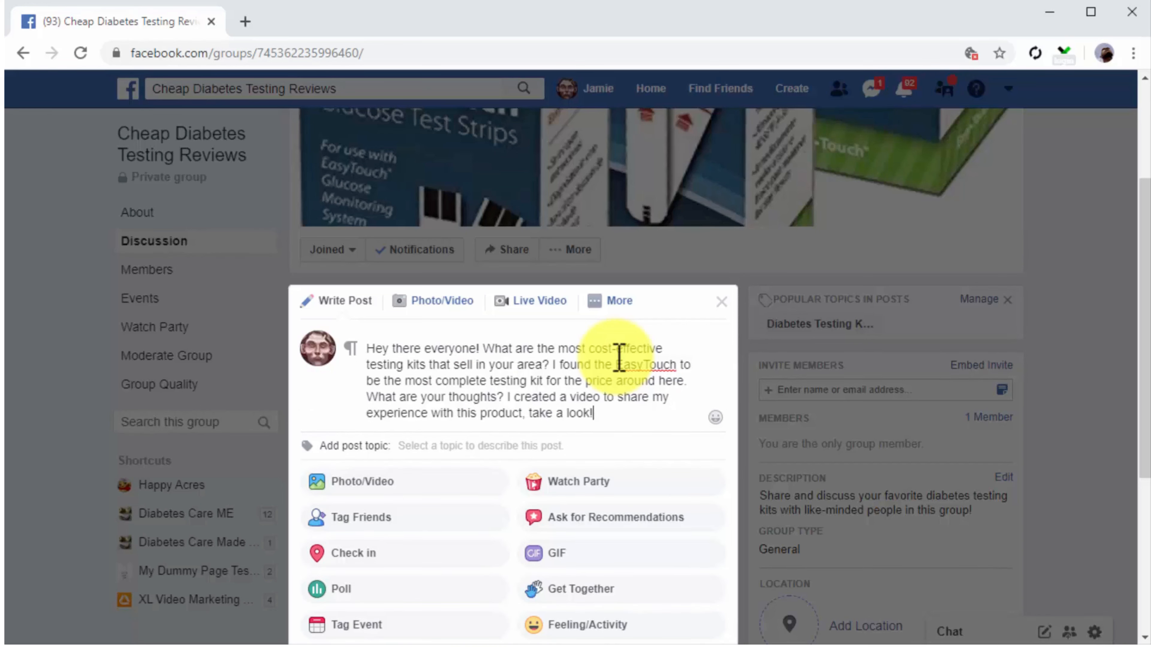
Step: Attach the Care Touch_Medium video and publish the post under the topic Diabetes Testing Kit Reviews
left_click(386, 482)
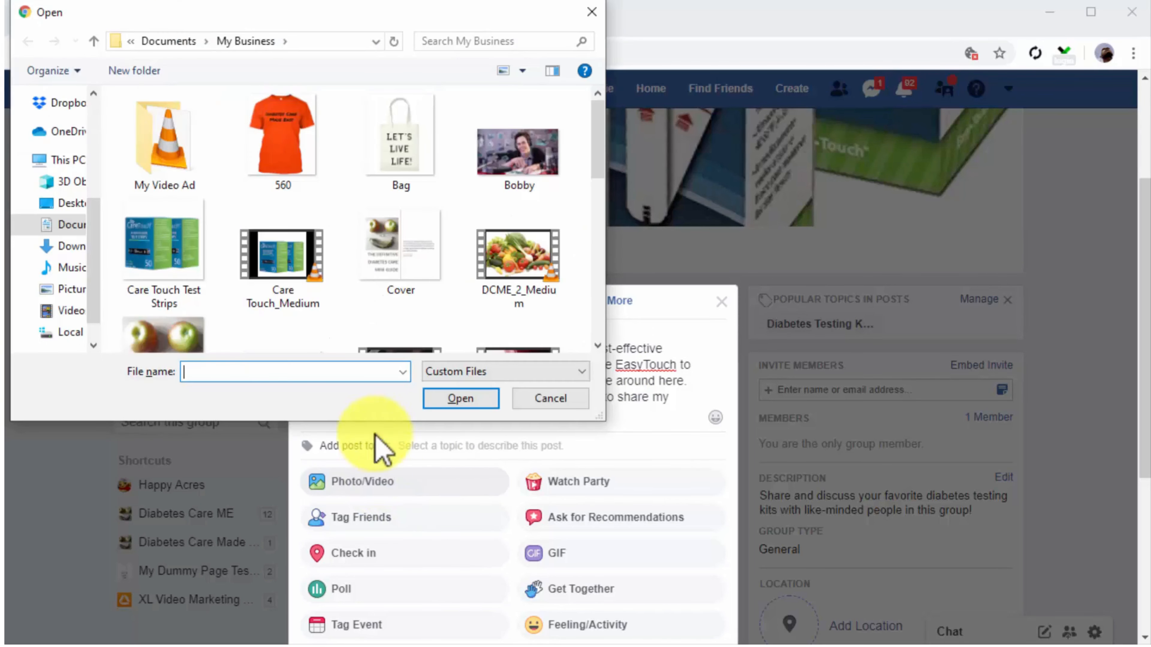
double_click(302, 266)
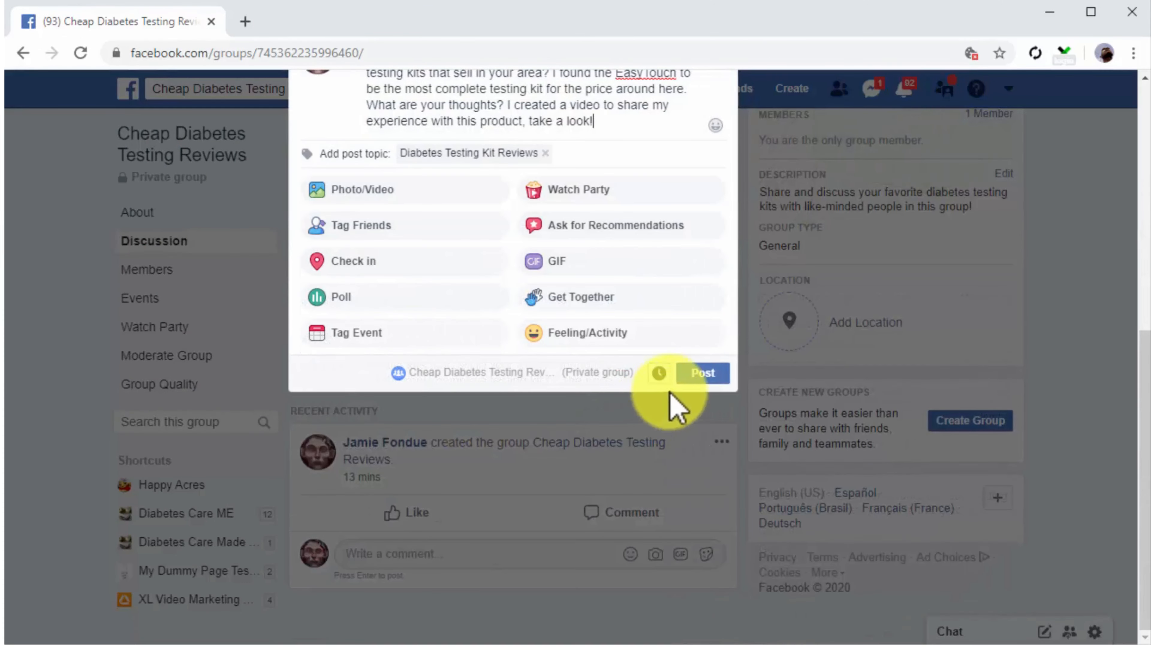
left_click(693, 375)
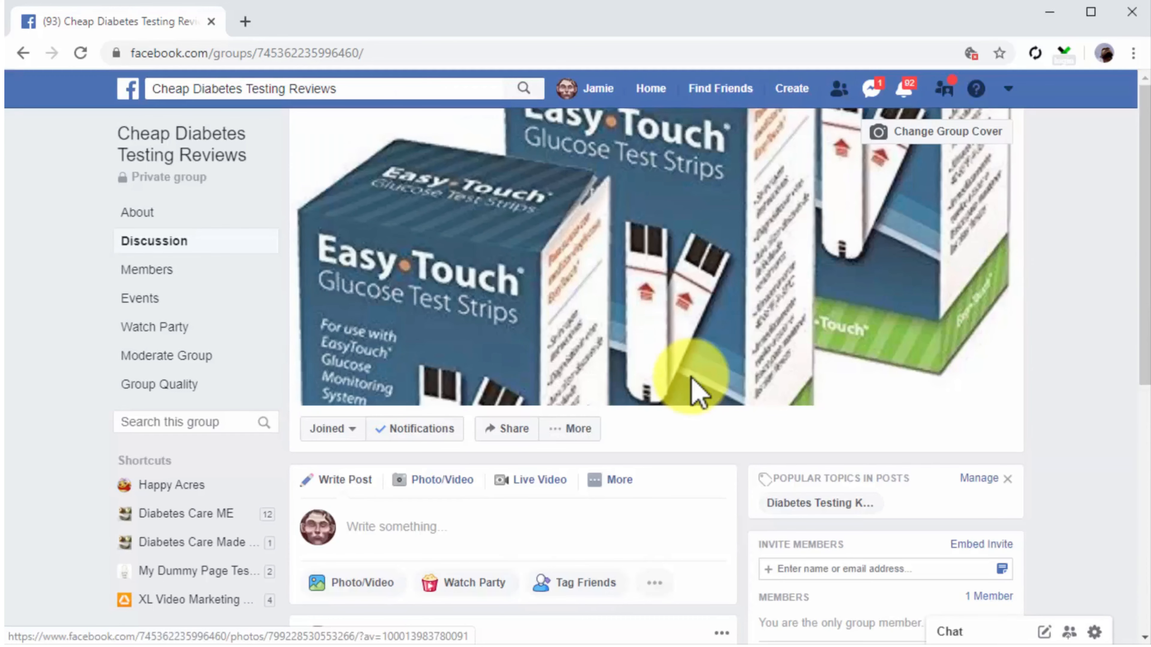